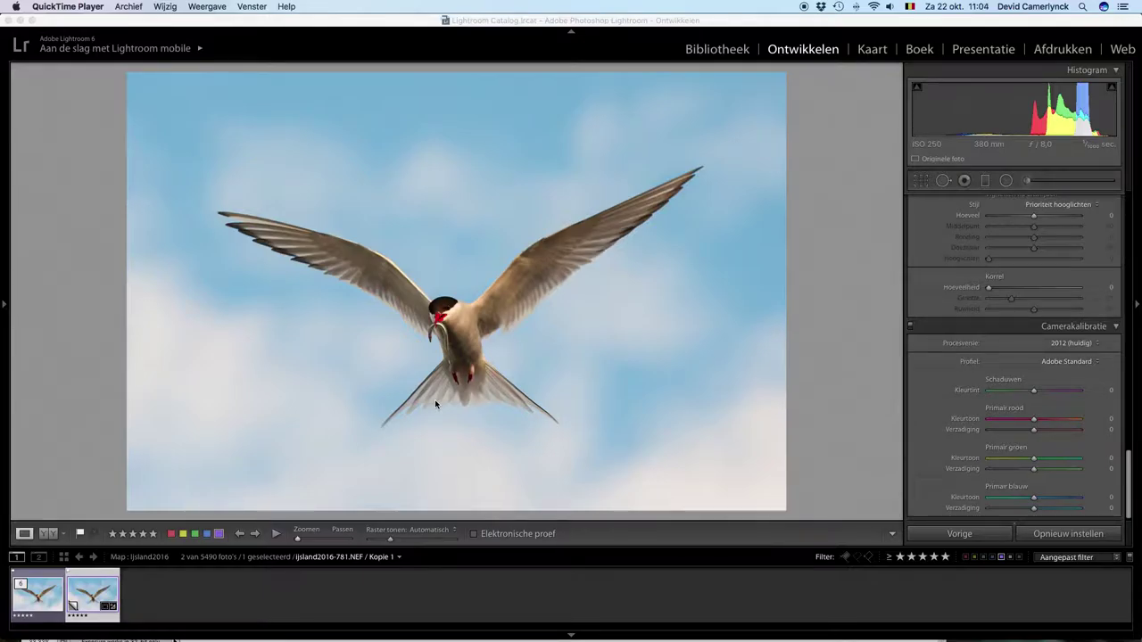
- Send the tern photo from Lightroom's Develop module to Photoshop with Cmd+E
{"action": "key", "text": "super+e"}
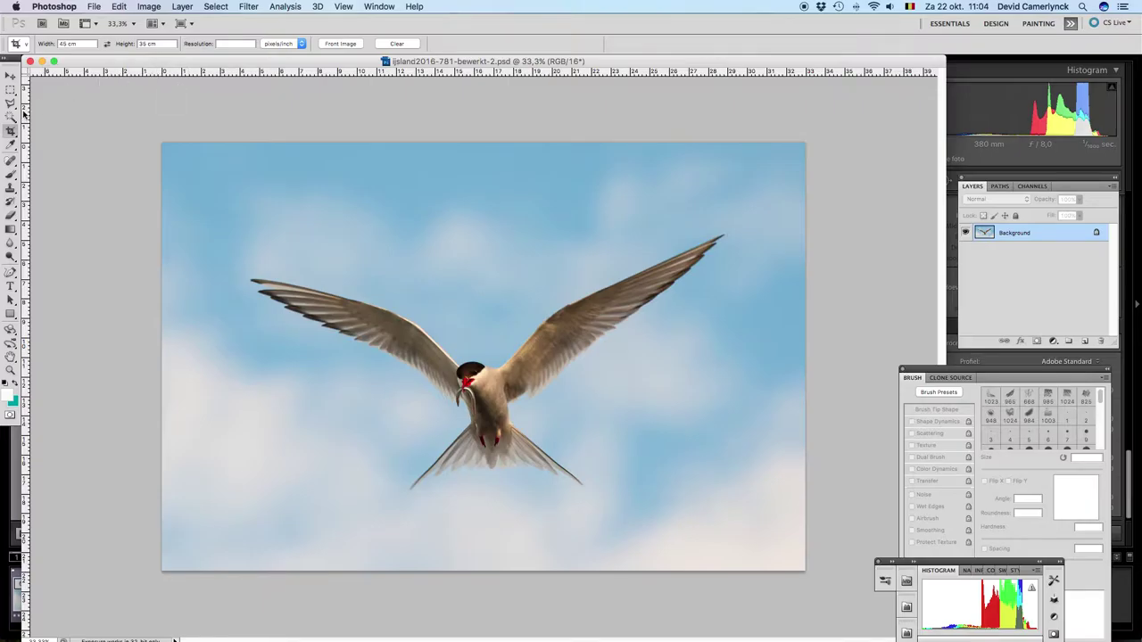
- Crop the photo to a fixed 45 × 35 cm frame centred on the tern
{"action": "left_click", "coordinate": [76, 43]}
{"action": "mouse_move", "coordinate": [231, 179]}
{"action": "left_mouse_down"}
{"action": "mouse_move", "coordinate": [793, 561]}
{"action": "mouse_move", "coordinate": [758, 543]}
{"action": "left_mouse_up"}
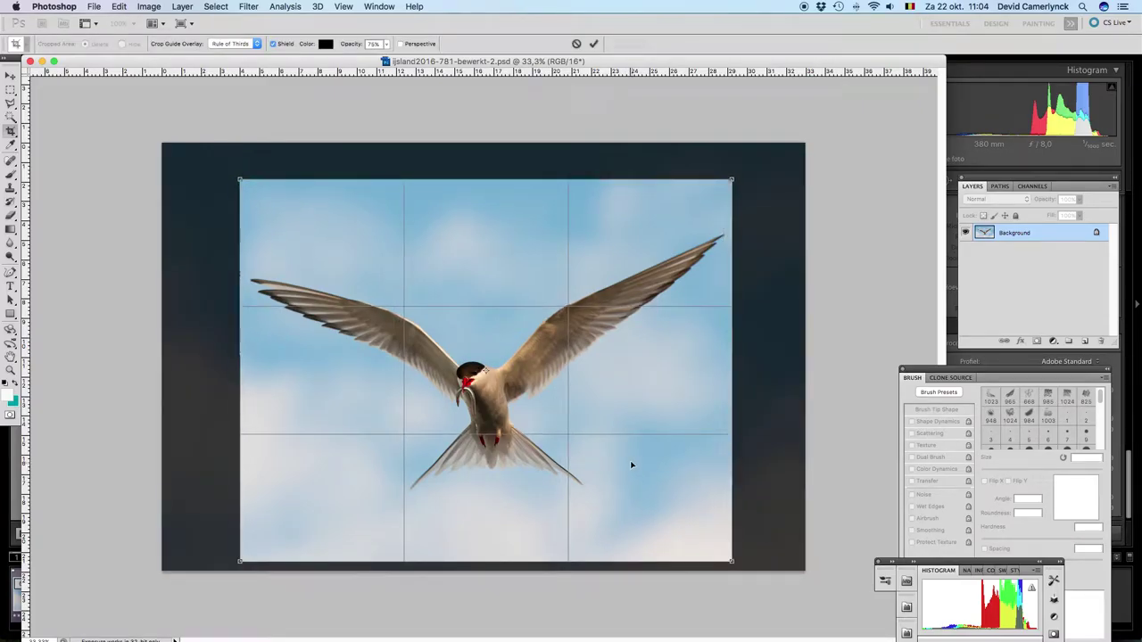
{"action": "left_click_drag", "start_coordinate": [622, 449], "coordinate": [618, 447]}
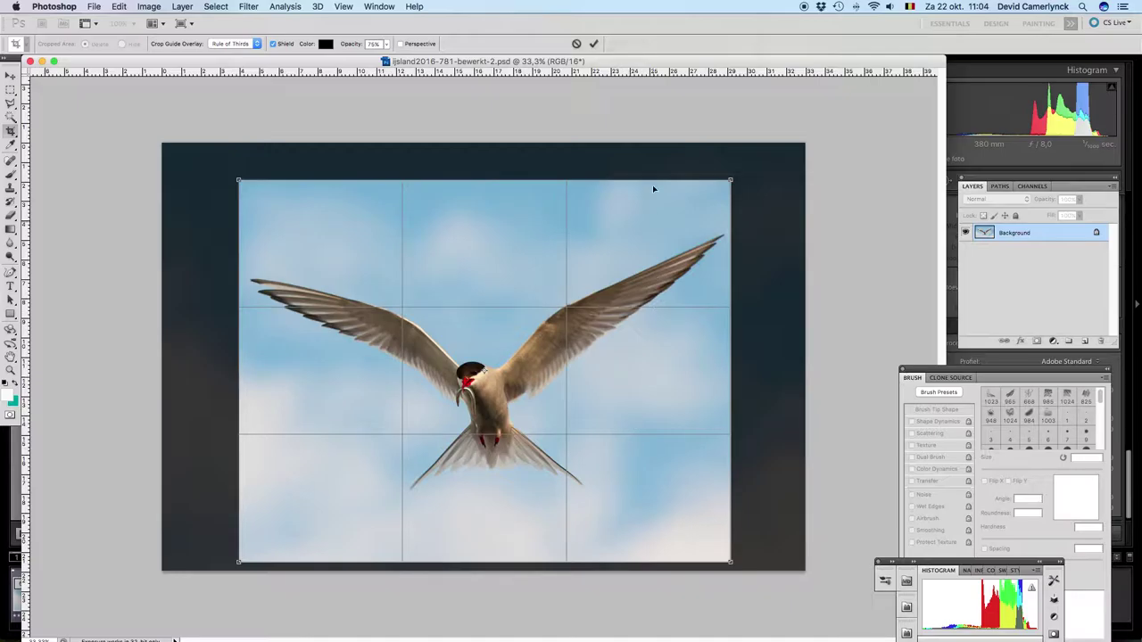
{"action": "left_click", "coordinate": [593, 43]}
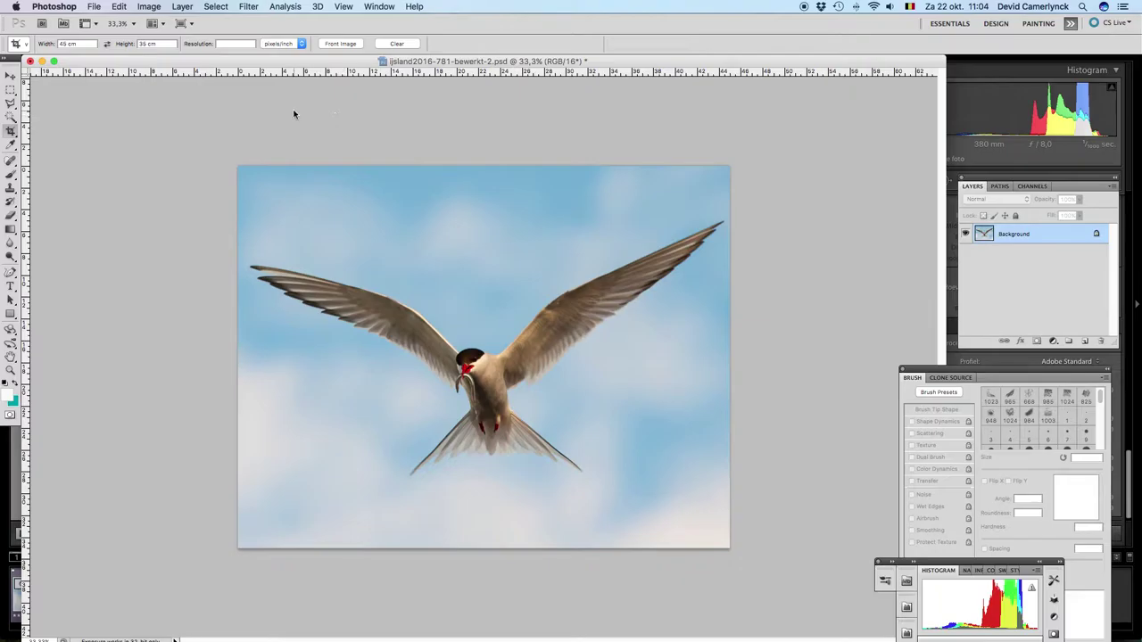
{"action": "left_click", "coordinate": [149, 6]}
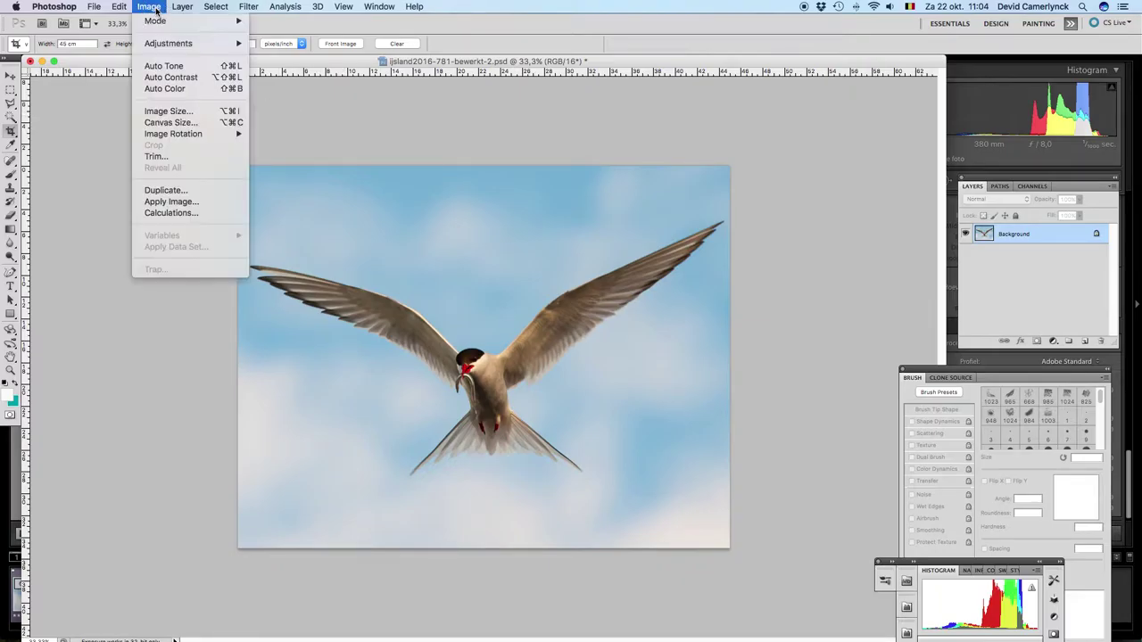
- Set the image resolution to 200 pixels/cm, giving 9000 × 7000 pixels at 45 × 35 cm
{"action": "left_click", "coordinate": [183, 112]}
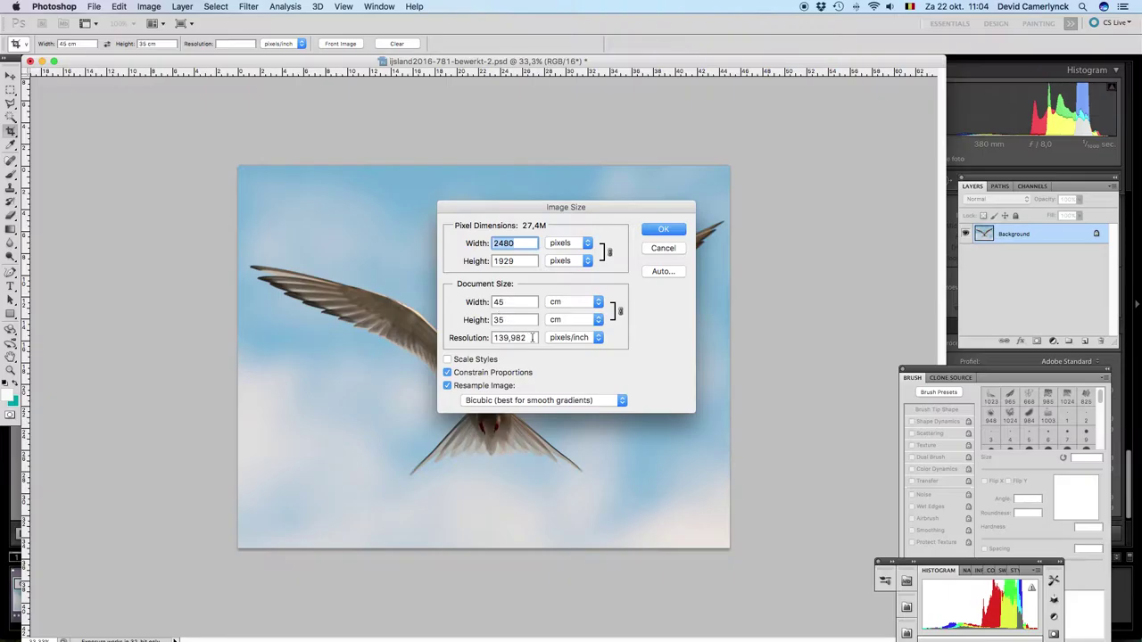
{"action": "left_click_drag", "start_coordinate": [533, 337], "coordinate": [482, 337]}
{"action": "left_click", "coordinate": [597, 339]}
{"action": "left_click", "coordinate": [582, 350]}
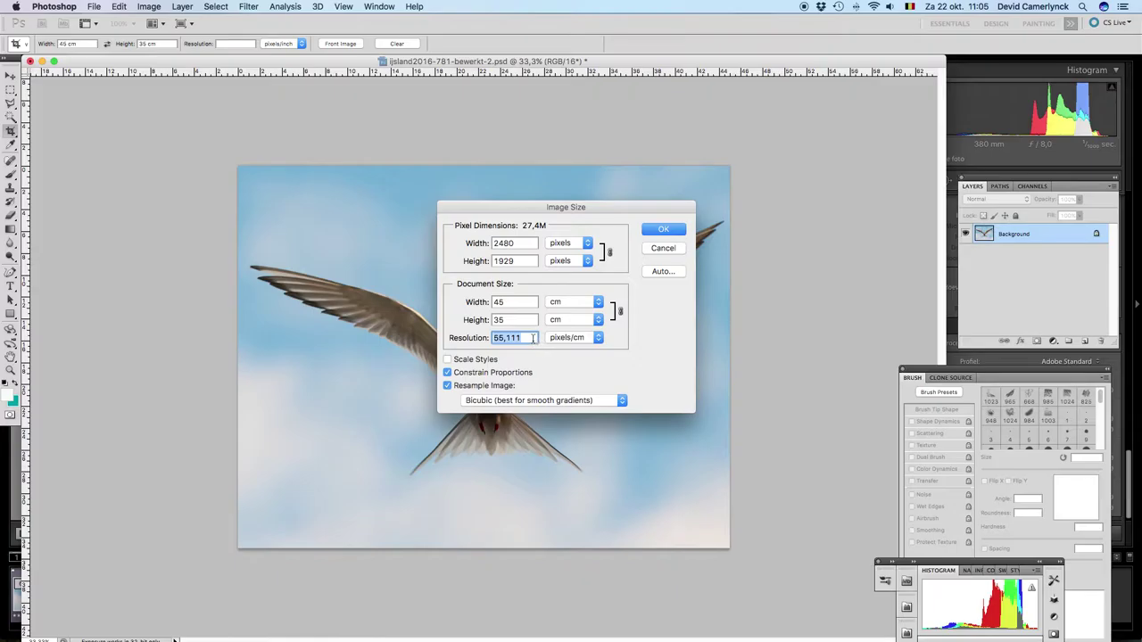
{"action": "left_click_drag", "start_coordinate": [533, 338], "coordinate": [479, 337]}
{"action": "type", "text": "200"}
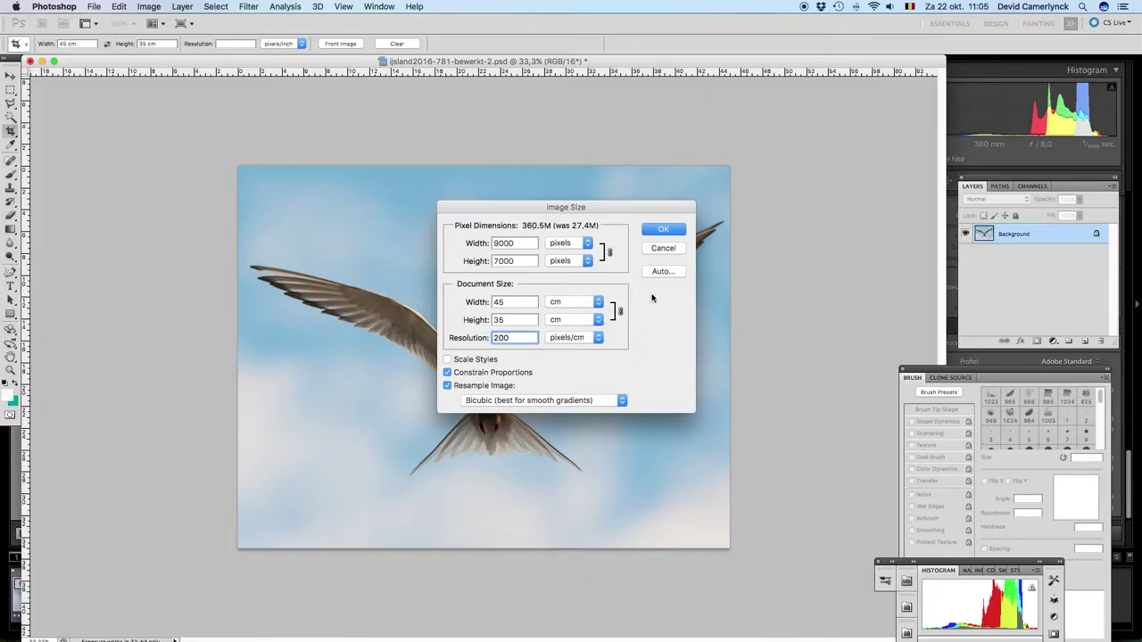
{"action": "left_click", "coordinate": [658, 232]}
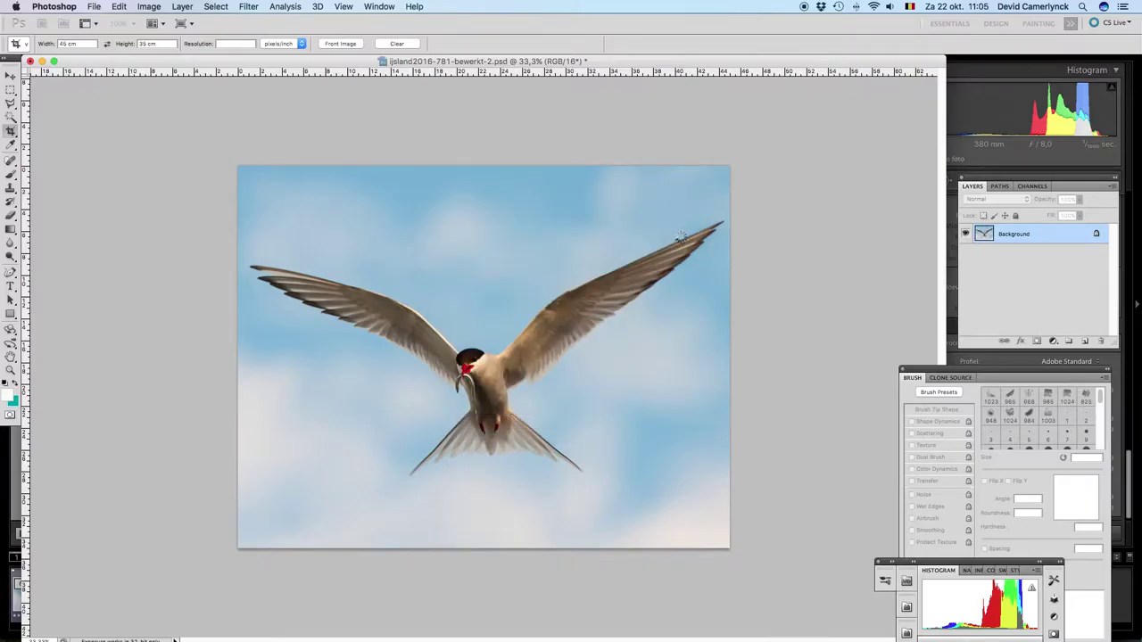
{"action": "key", "text": "ctrl+minus"}
{"action": "key", "text": "ctrl+minus"}
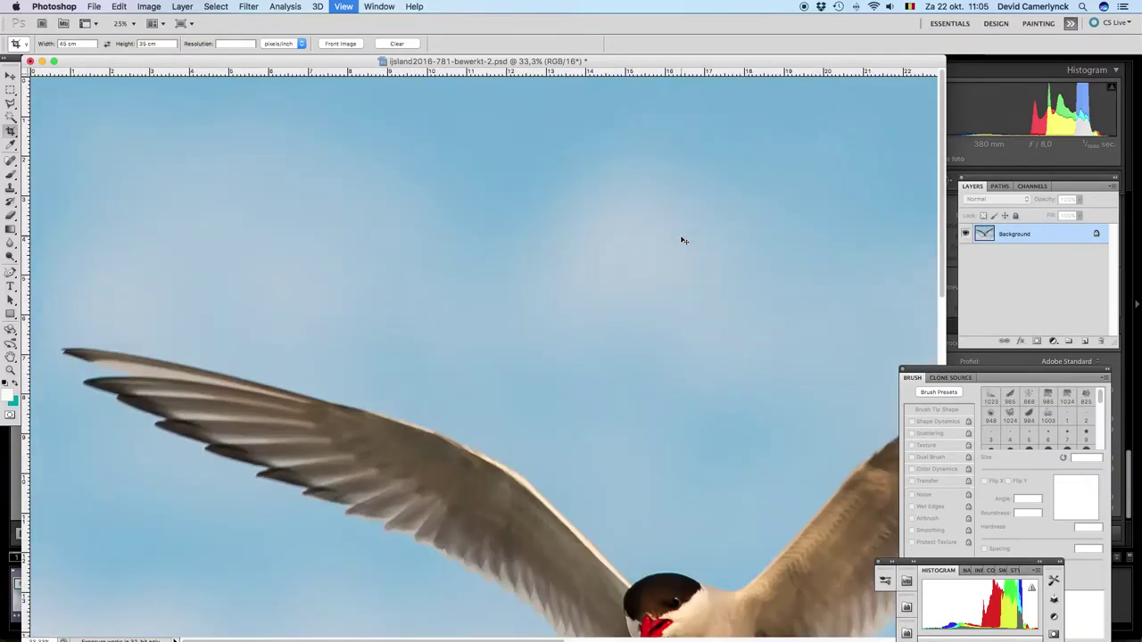
{"action": "key", "text": "ctrl+minus"}
{"action": "key", "text": "ctrl+minus"}
{"action": "key", "text": "ctrl+minus"}
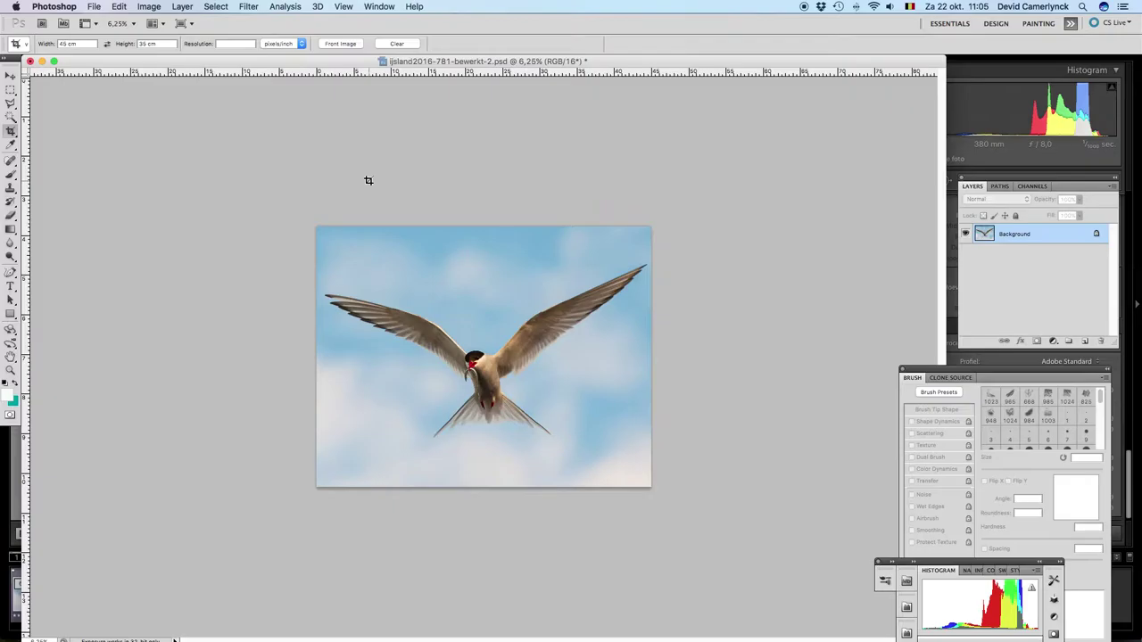
{"action": "left_click", "coordinate": [149, 6]}
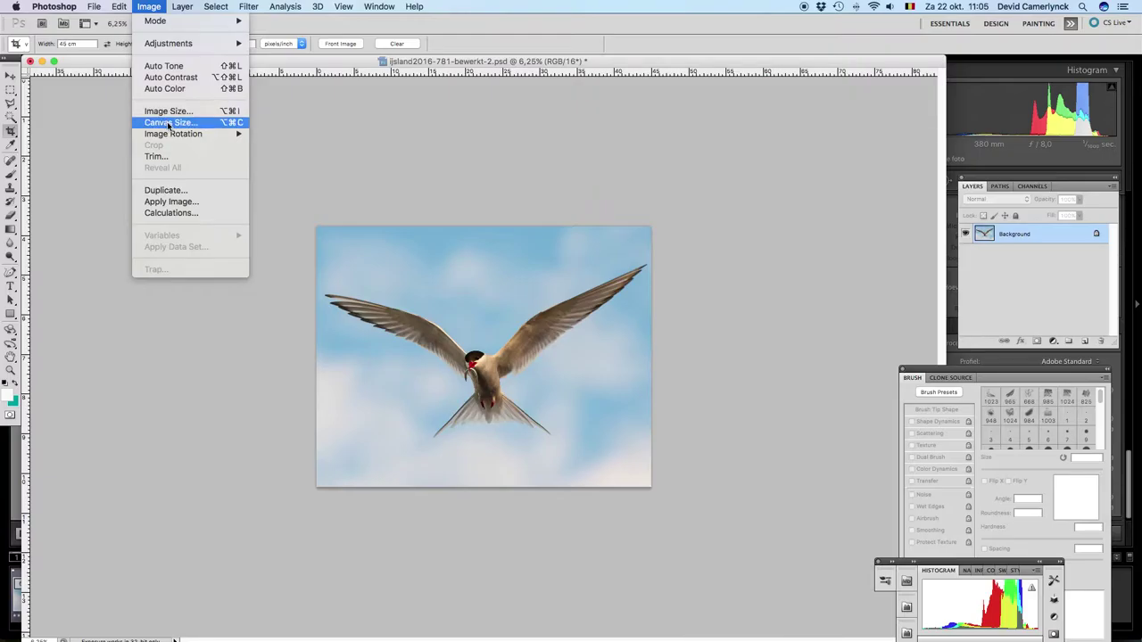
- Extend the canvas by a relative 0,3 cm in width and height, filled black
{"action": "left_click", "coordinate": [168, 124]}
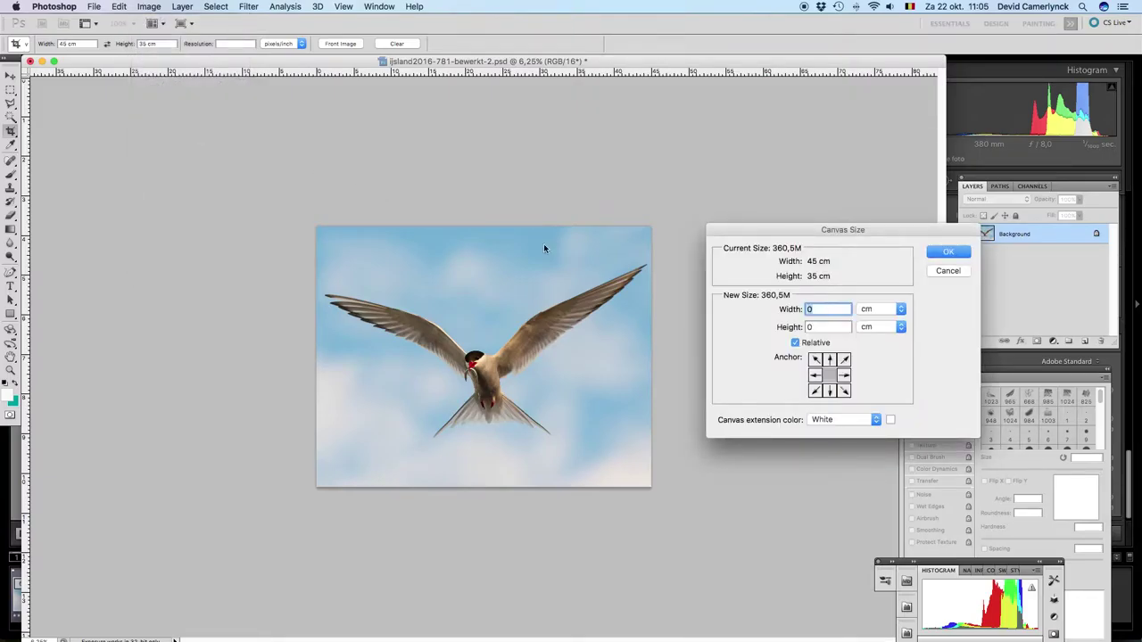
{"action": "type", "text": "0"}
{"action": "type", "text": ",3"}
{"action": "left_click", "coordinate": [874, 419]}
{"action": "left_click", "coordinate": [838, 438]}
{"action": "left_click", "coordinate": [828, 329]}
{"action": "type", "text": ",3"}
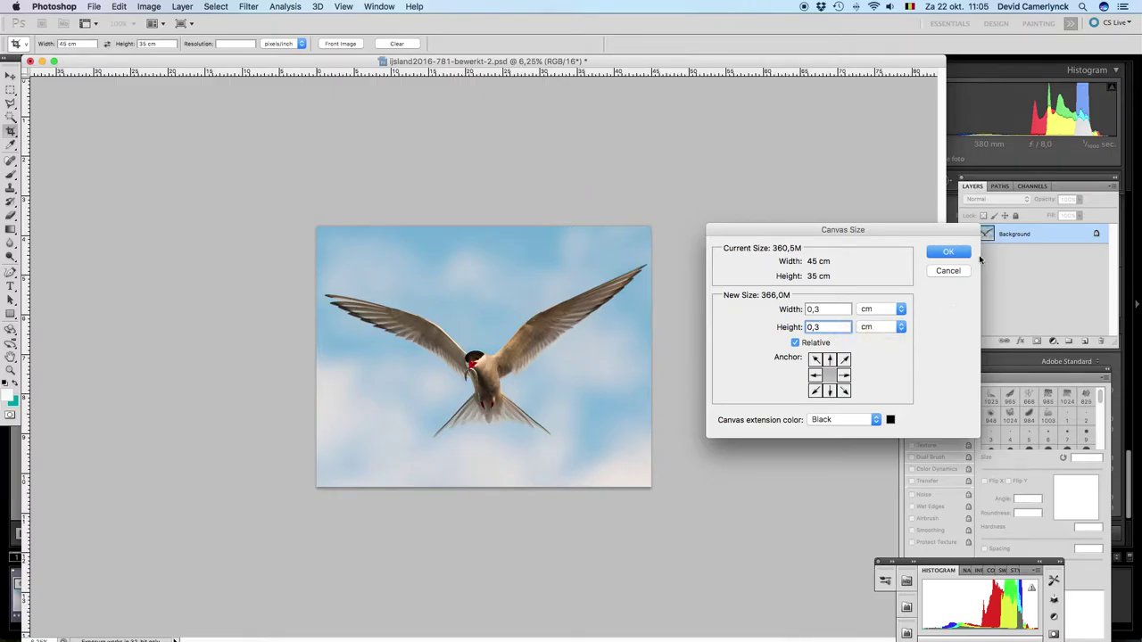
{"action": "left_click", "coordinate": [946, 255]}
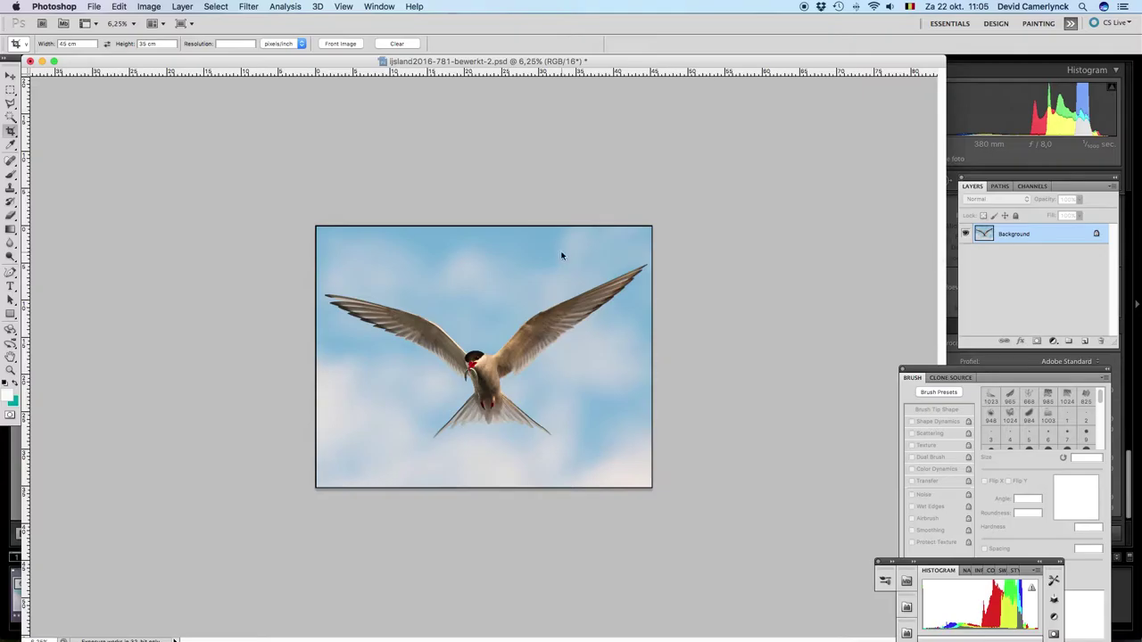
{"action": "left_click", "coordinate": [149, 7]}
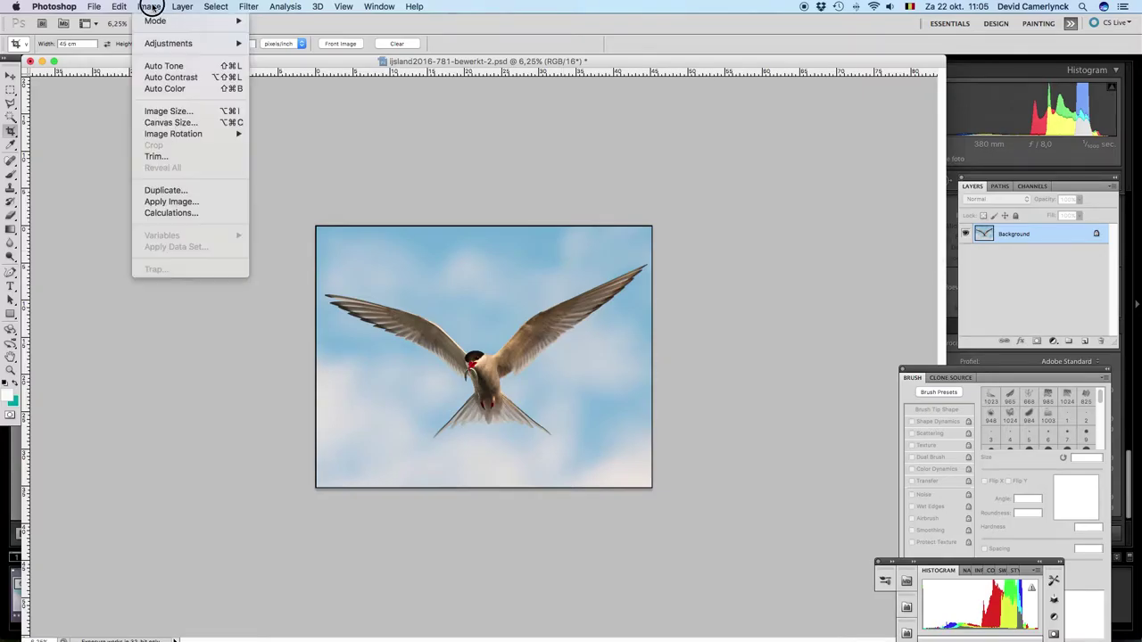
- Extend the canvas by a relative 4,7 cm in width and height, filled white
{"action": "left_click", "coordinate": [185, 125]}
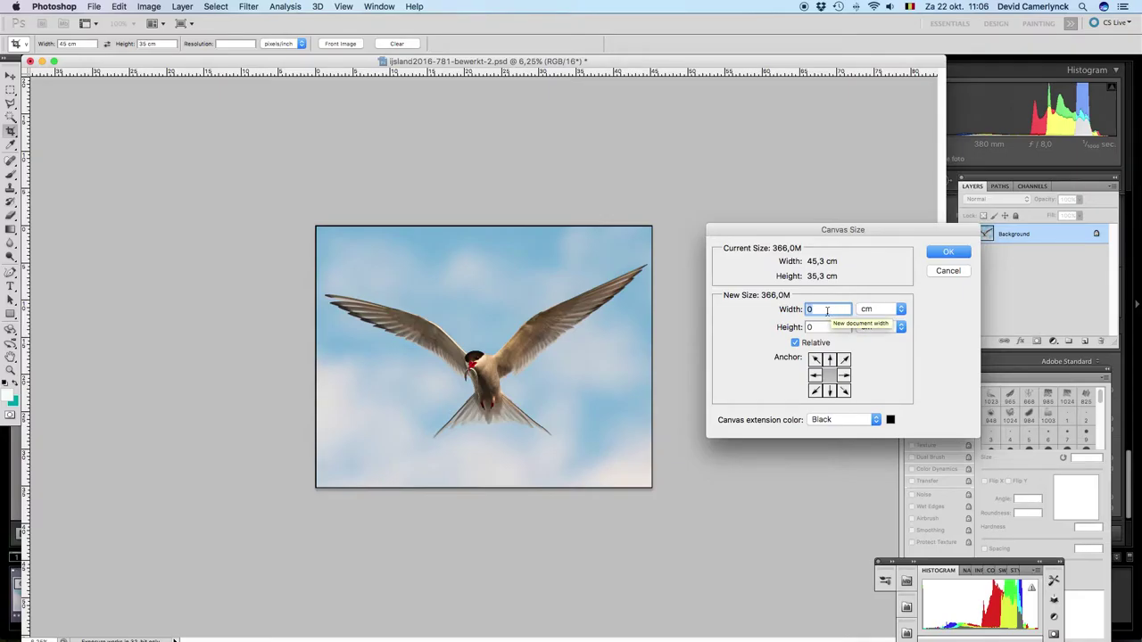
{"action": "type", "text": "4,7"}
{"action": "key", "text": "Tab"}
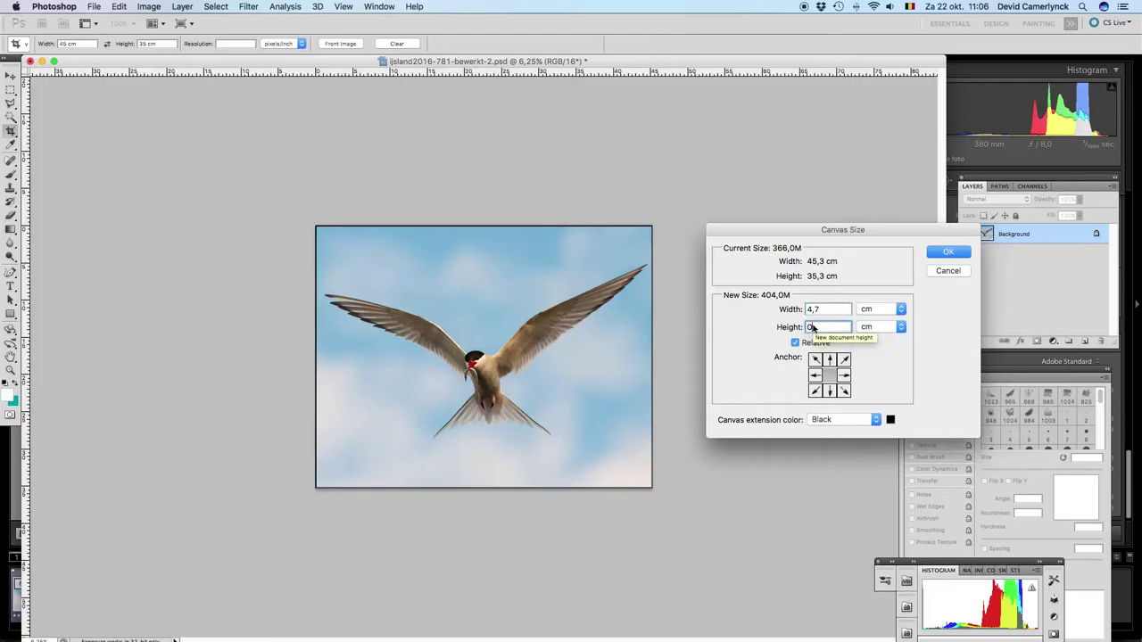
{"action": "key", "text": "BackSpace"}
{"action": "type", "text": "4,"}
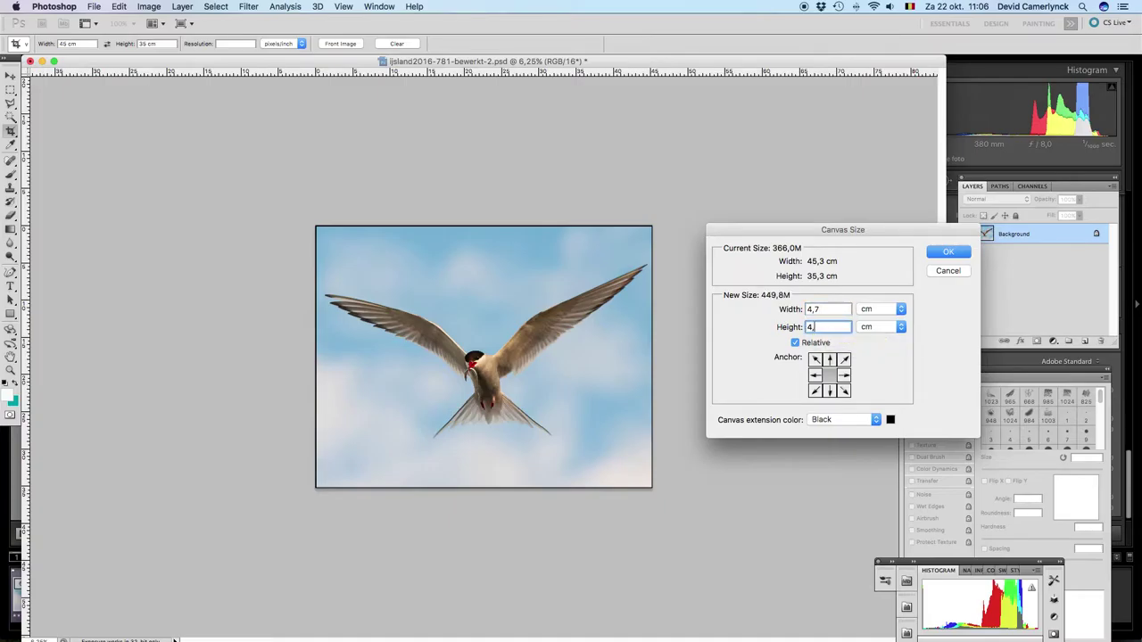
{"action": "type", "text": "7"}
{"action": "left_click", "coordinate": [876, 424]}
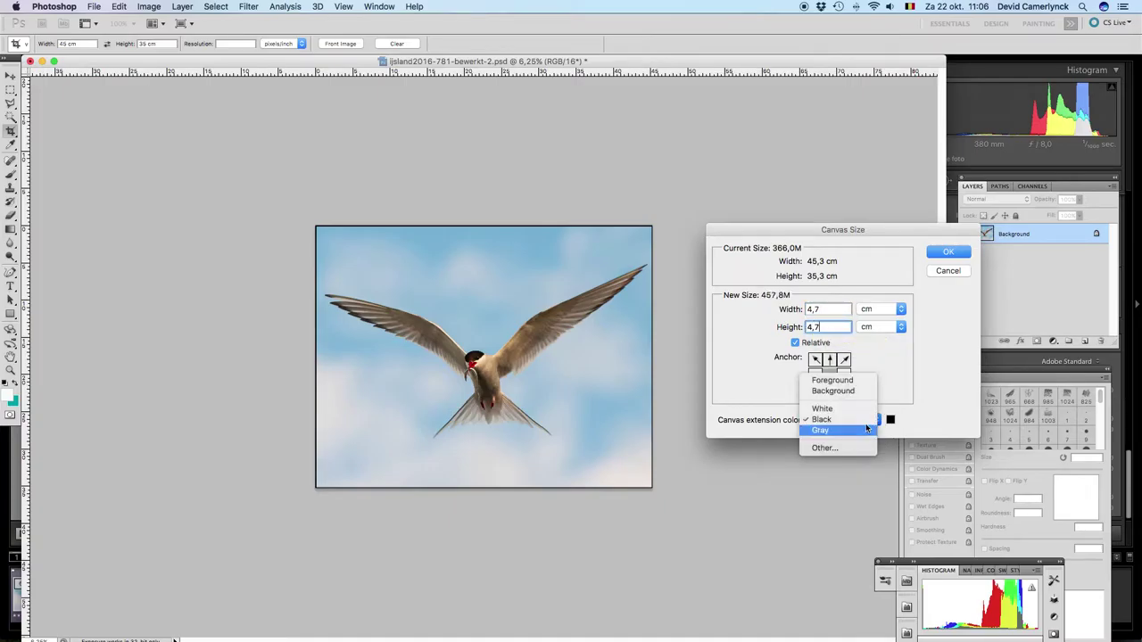
{"action": "left_click", "coordinate": [848, 409]}
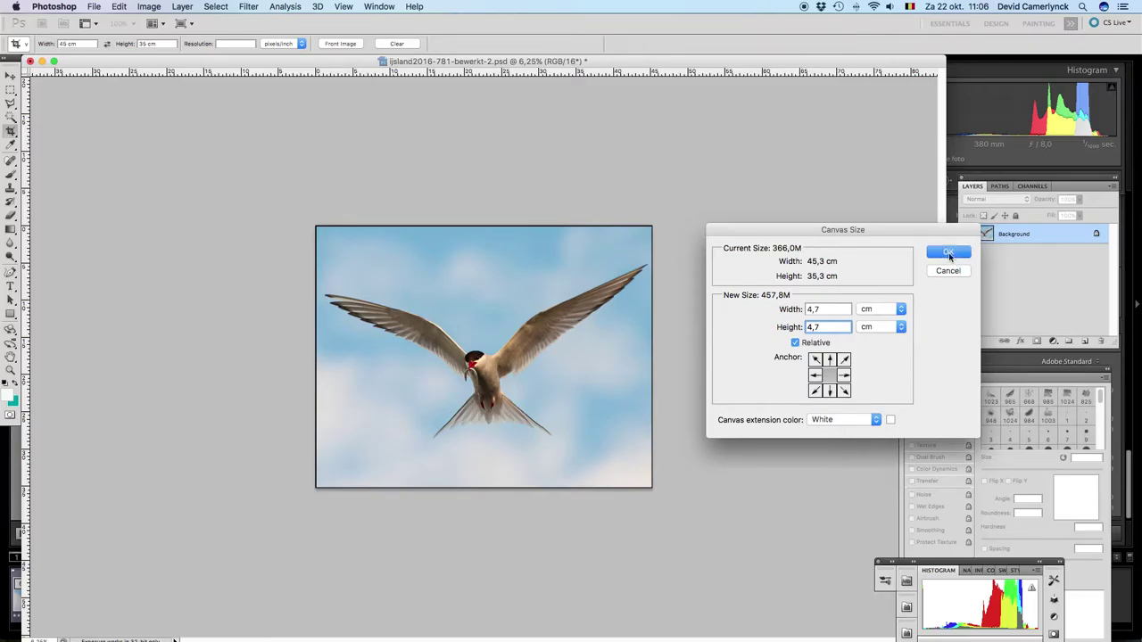
{"action": "left_click", "coordinate": [949, 254]}
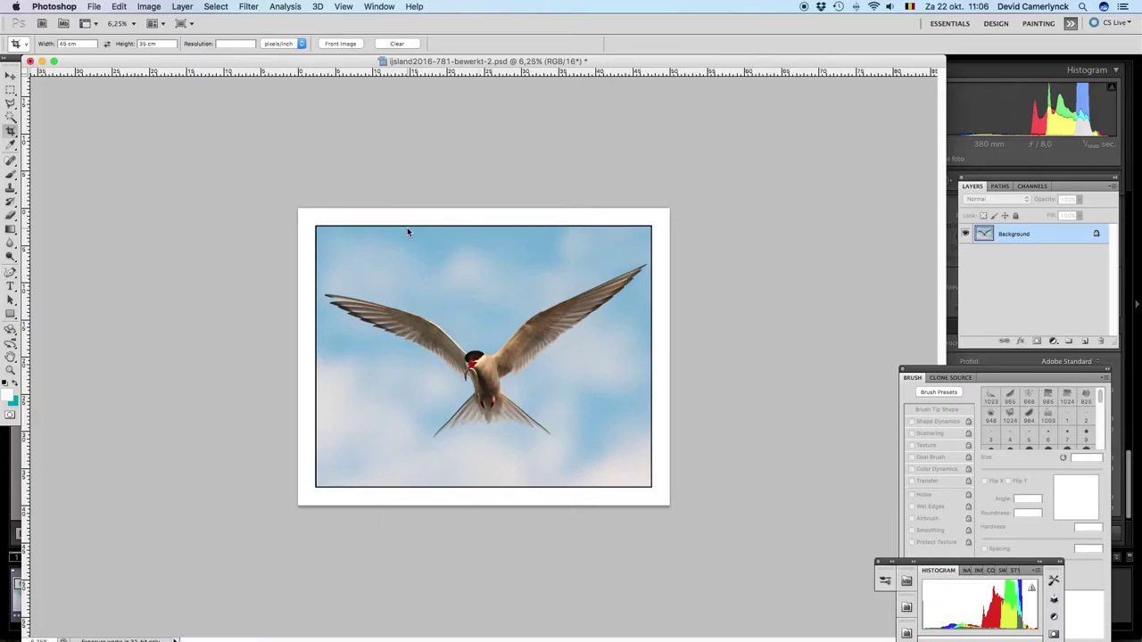
{"action": "left_click", "coordinate": [149, 8]}
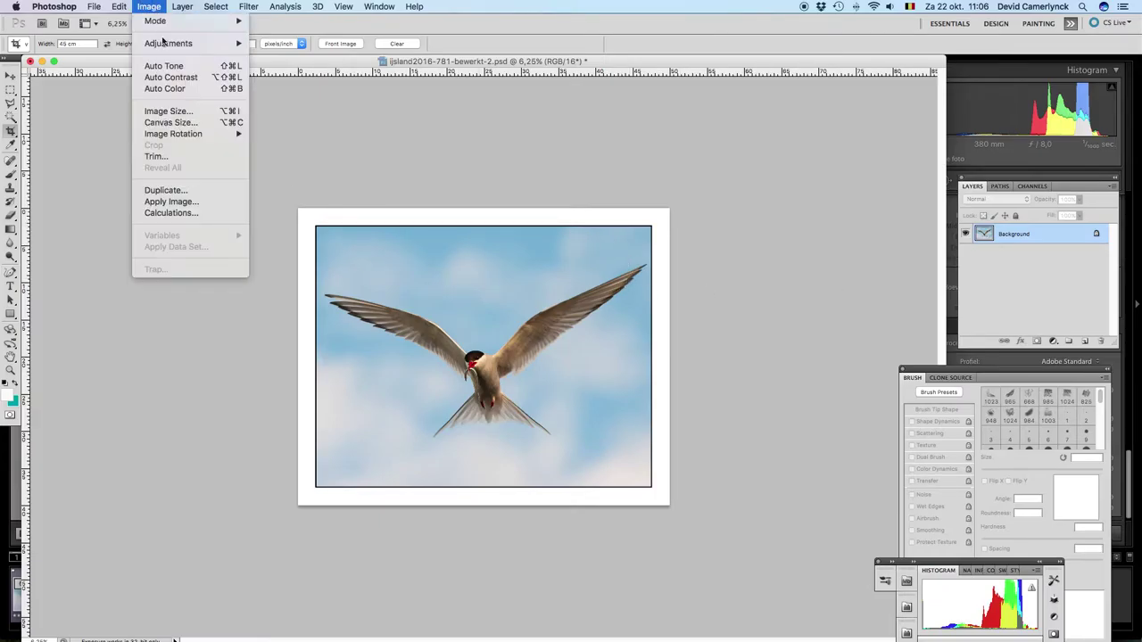
{"action": "left_click", "coordinate": [178, 110]}
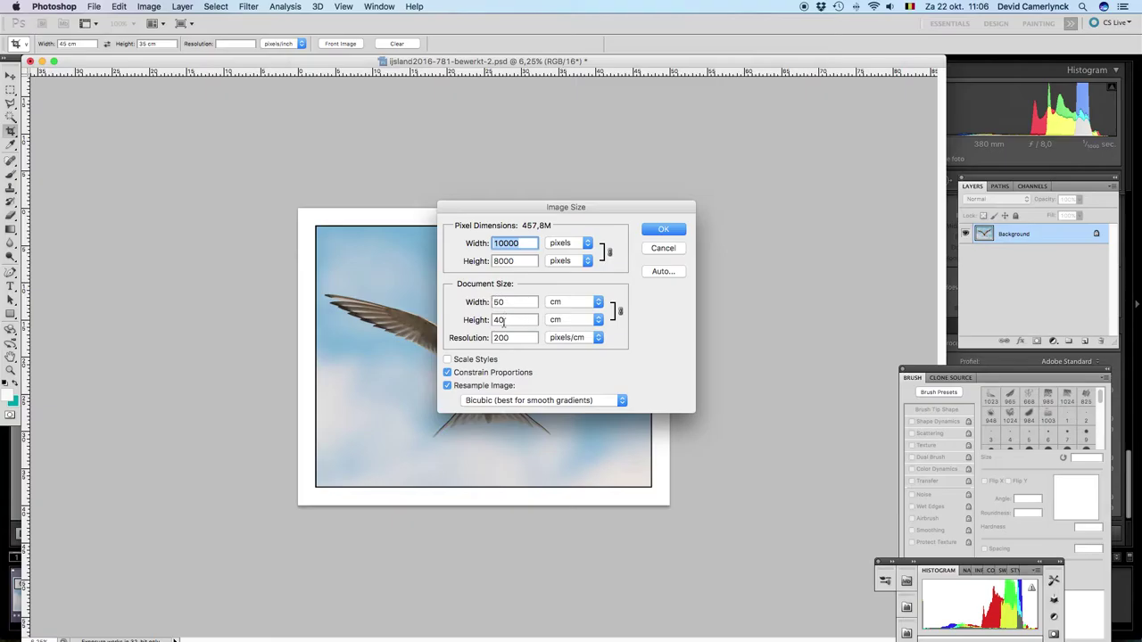
{"action": "left_click", "coordinate": [652, 232]}
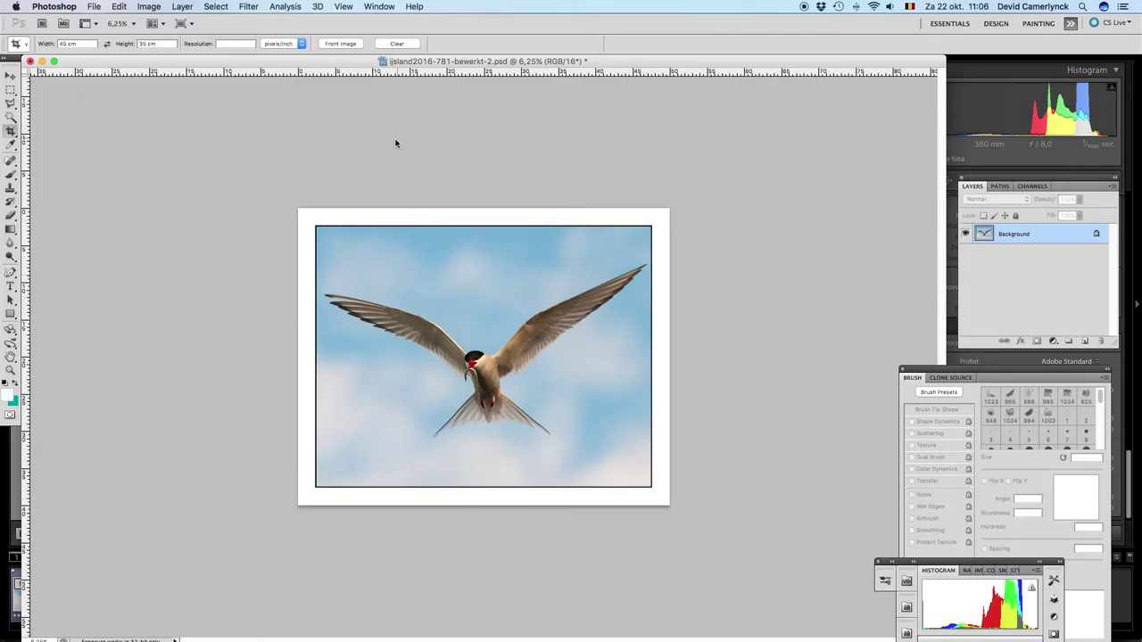
{"action": "left_click", "coordinate": [93, 6]}
{"action": "key", "text": "super+shift+s"}
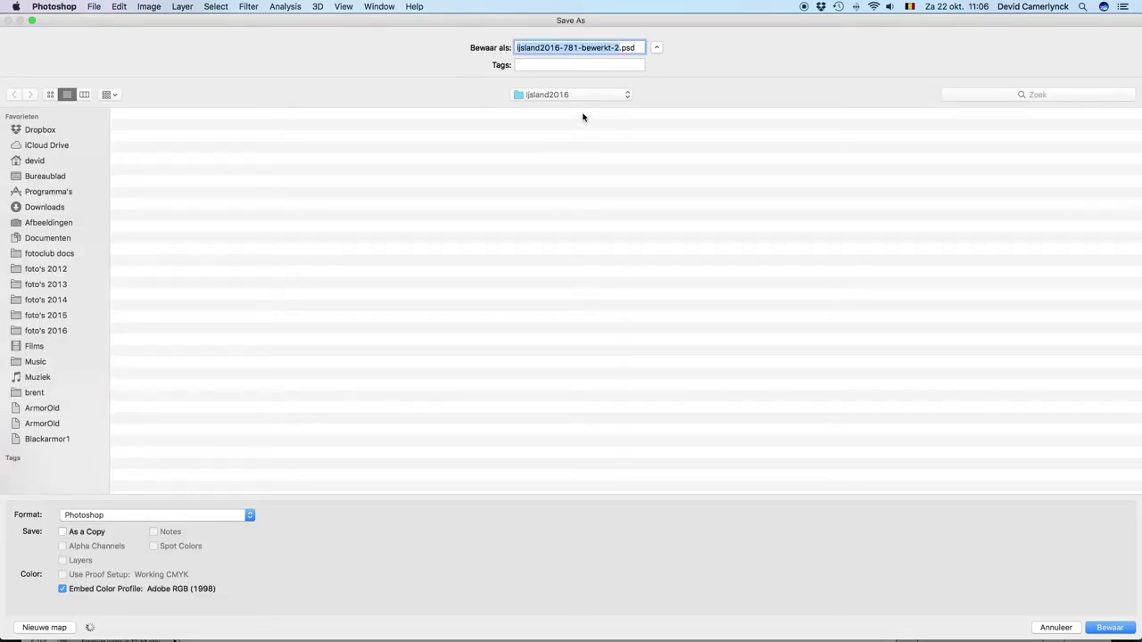
{"action": "type", "text": "fotonr1-DevidCamerlynck"}
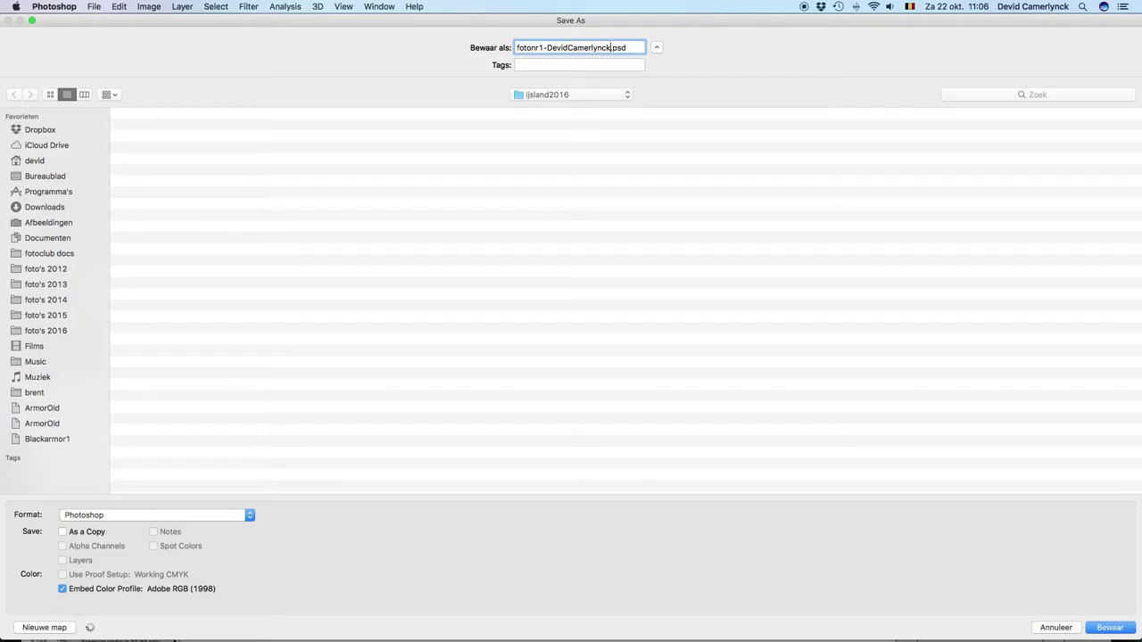
{"action": "type", "text": "-40"}
{"action": "type", "text": "*50"}
{"action": "left_click", "coordinate": [207, 516]}
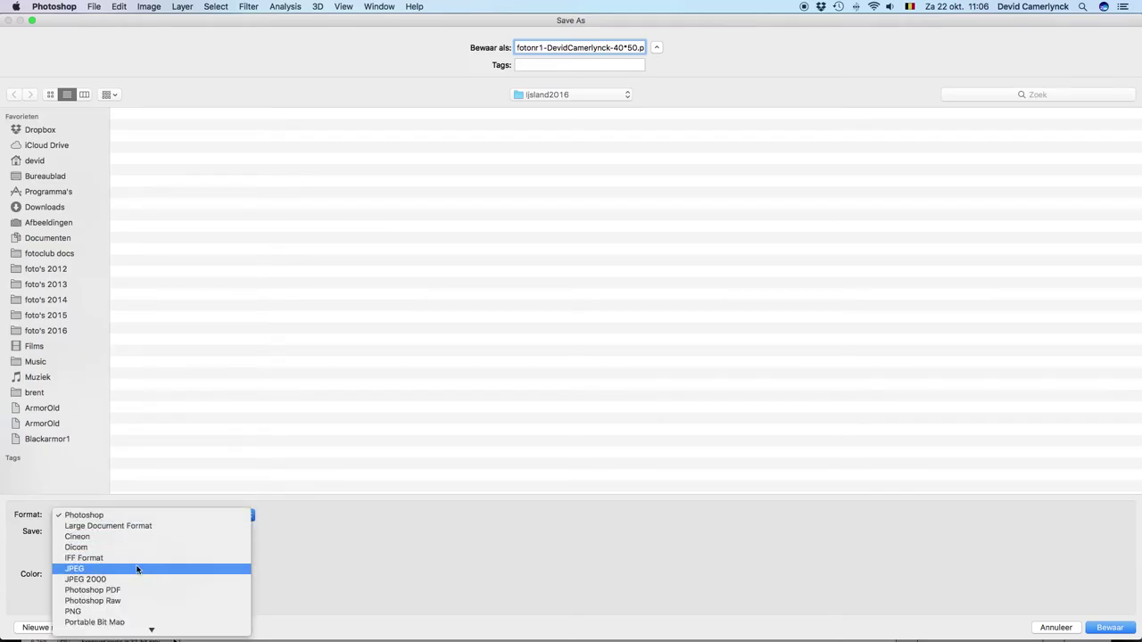
{"action": "left_click", "coordinate": [108, 571]}
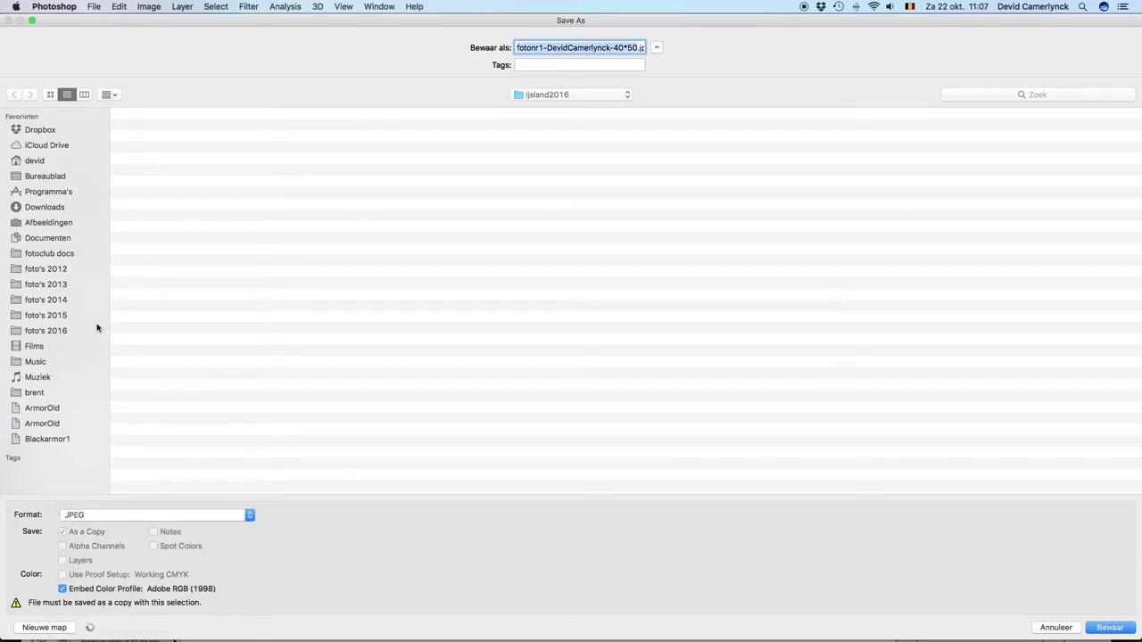
{"action": "left_click", "coordinate": [56, 256]}
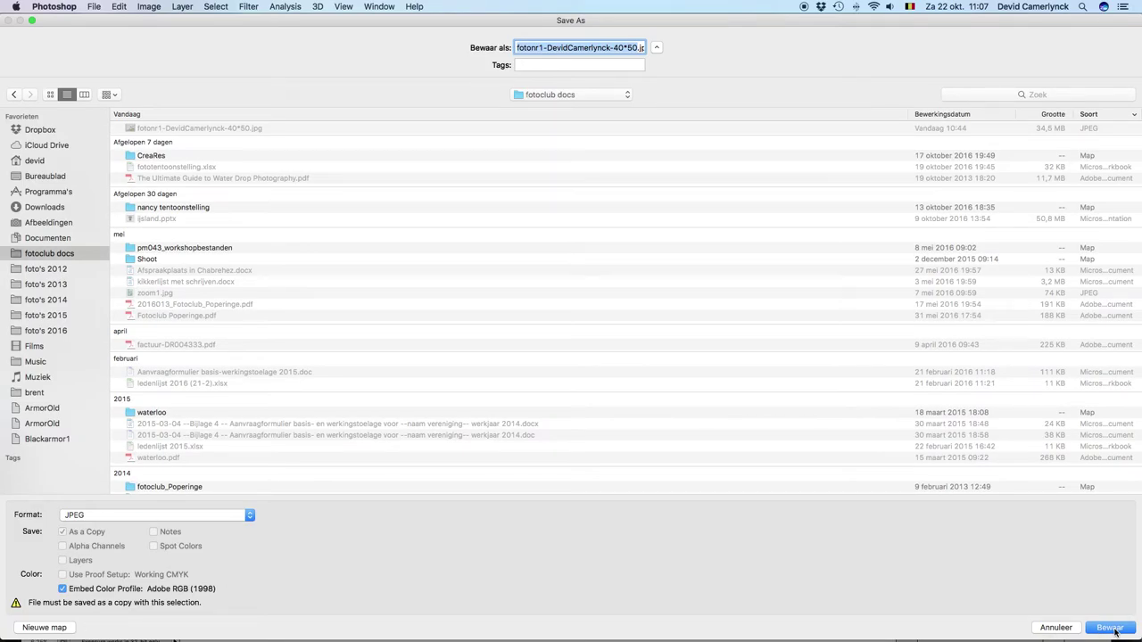
{"action": "left_click", "coordinate": [1114, 631]}
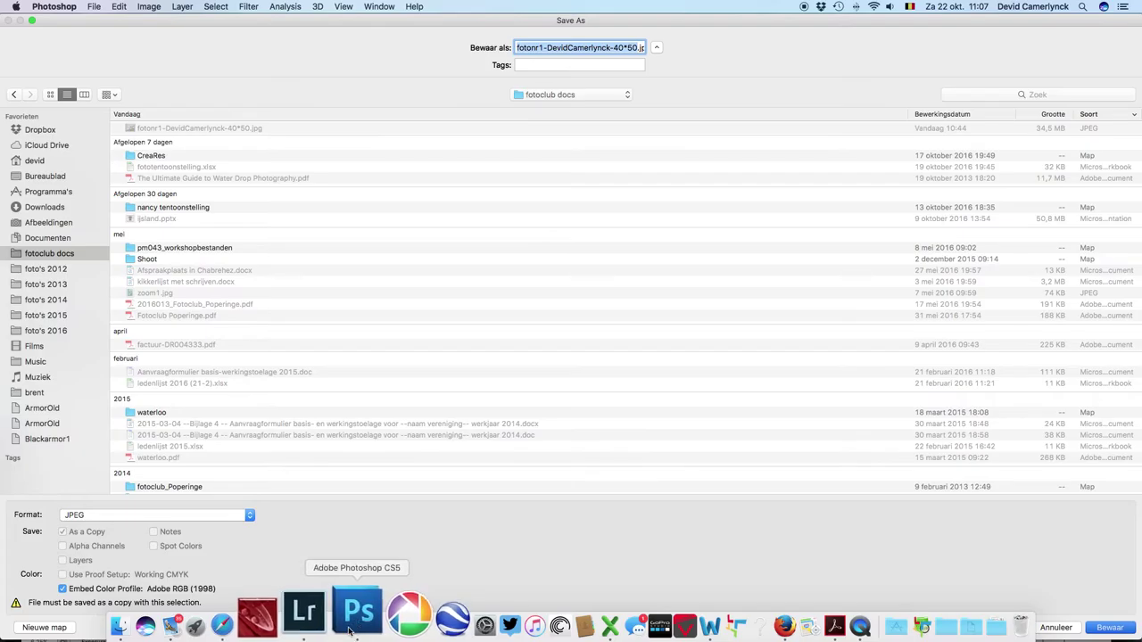
{"action": "key", "text": "ctrl+Up"}
{"action": "left_click", "coordinate": [411, 180]}
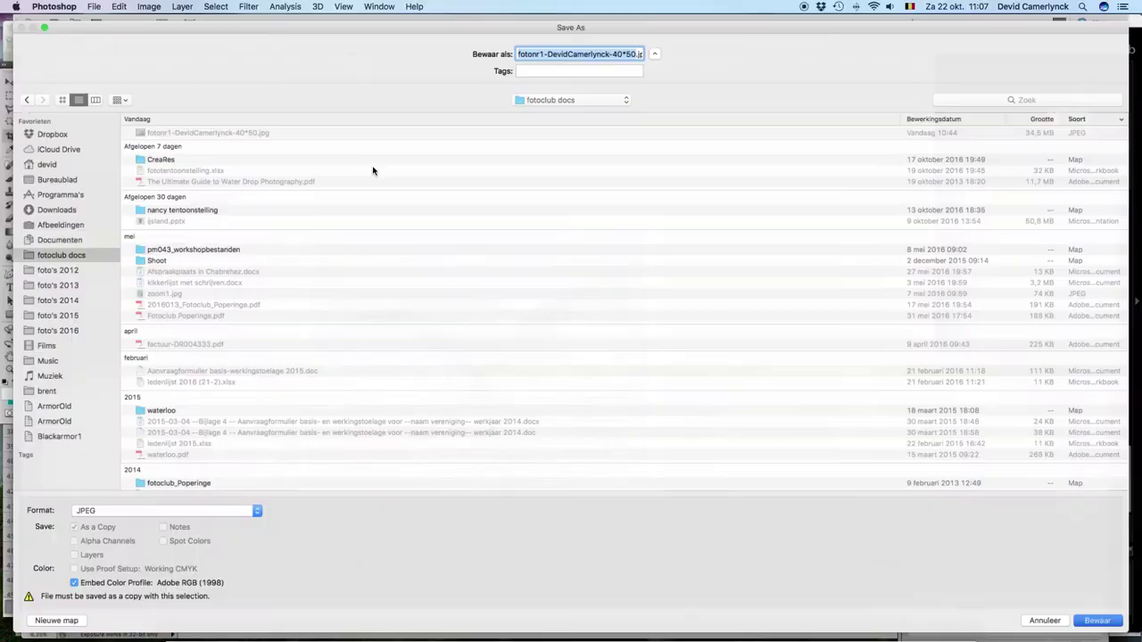
{"action": "left_click", "coordinate": [1053, 628]}
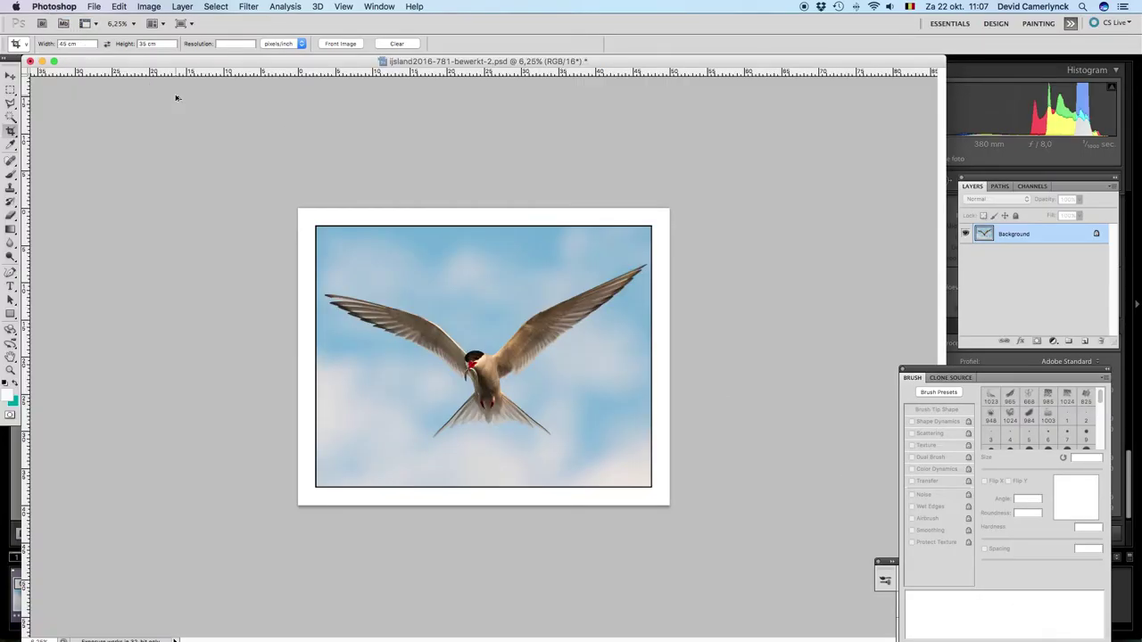
- Undo the white margin and the earlier enlargement, then zoom in on the photo
{"action": "key", "text": "super+z"}
{"action": "key", "text": "alt+super+z"}
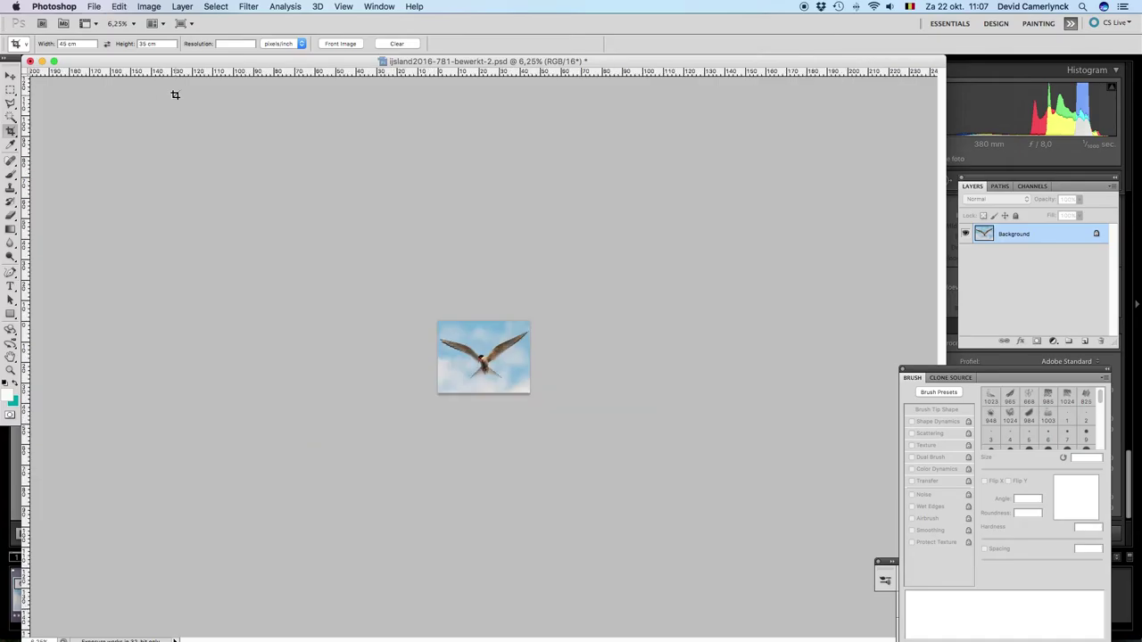
{"action": "key", "text": "super+plus"}
{"action": "key", "text": "super+plus"}
{"action": "key", "text": "super+plus"}
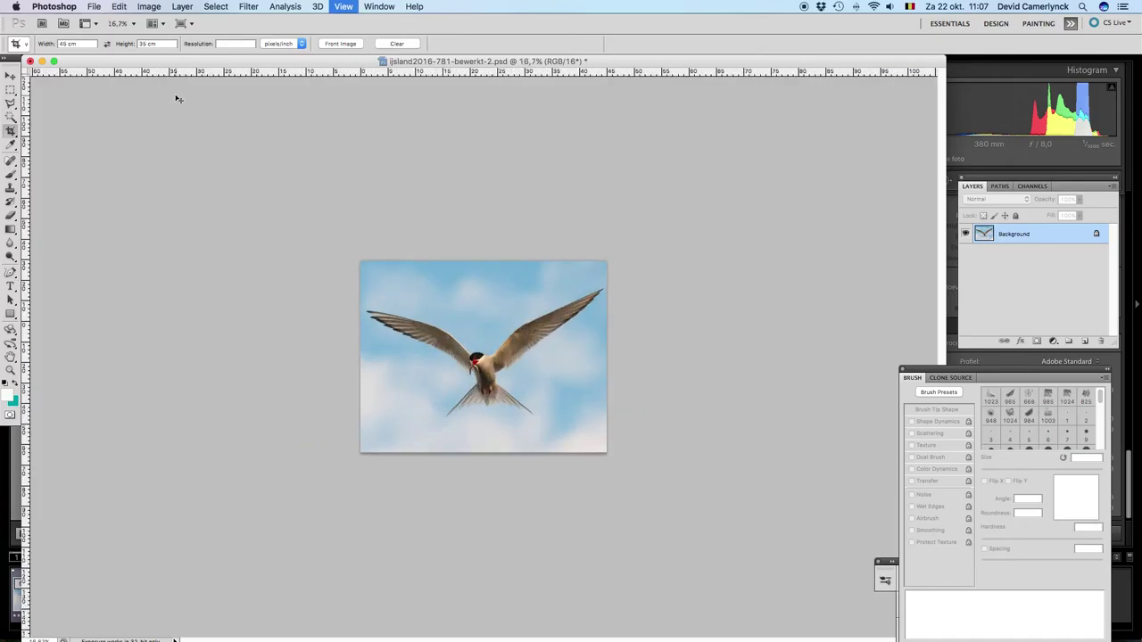
{"action": "key", "text": "super+plus"}
{"action": "key", "text": "super+plus"}
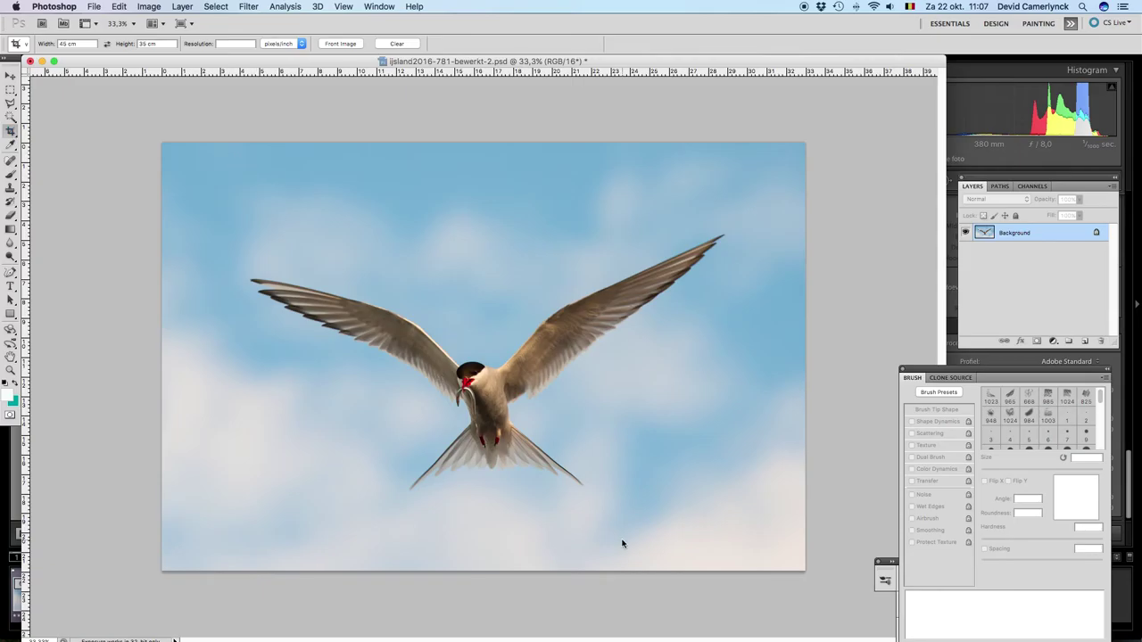
- Check the image size (3246 × 2160 pixels, 250 pixels/inch) and cancel without changes
{"action": "left_click", "coordinate": [149, 6]}
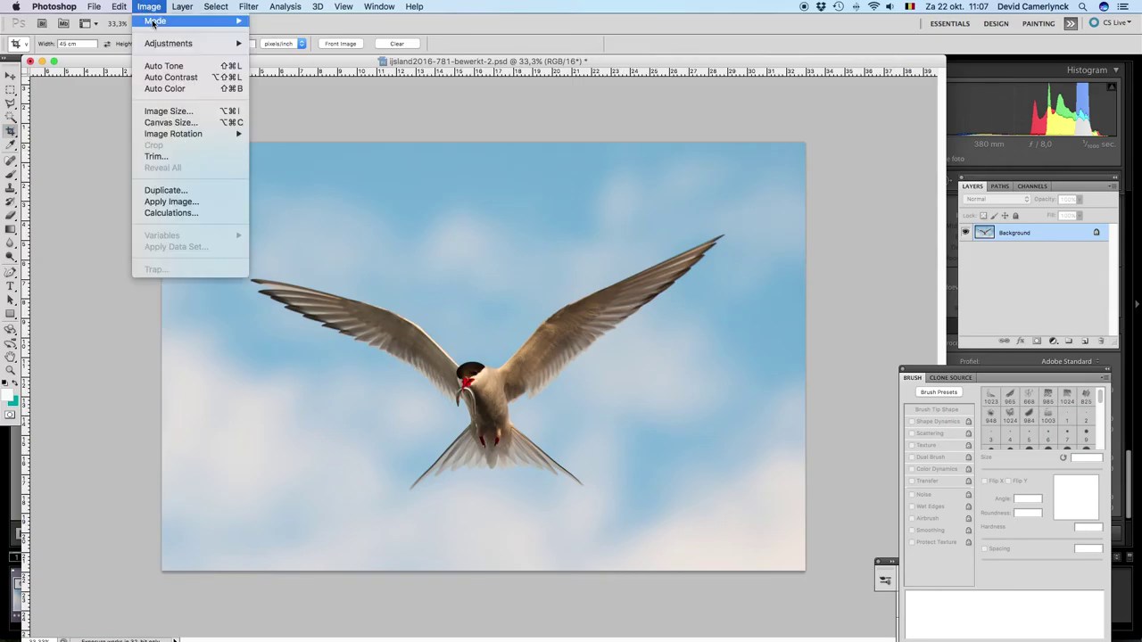
{"action": "left_click", "coordinate": [192, 111]}
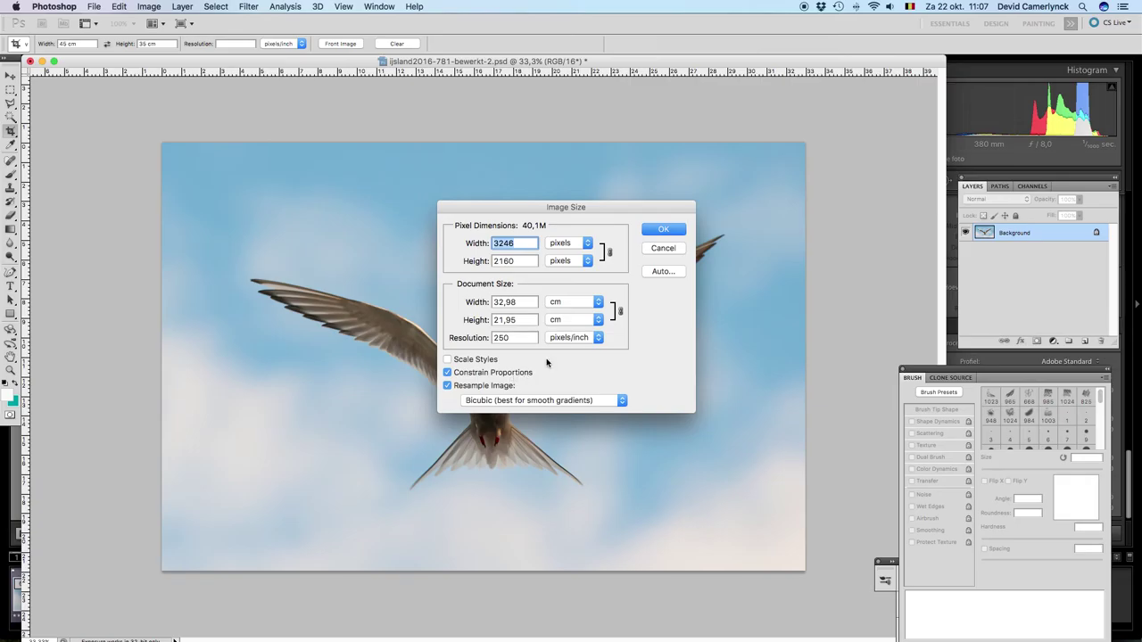
{"action": "left_click", "coordinate": [666, 250]}
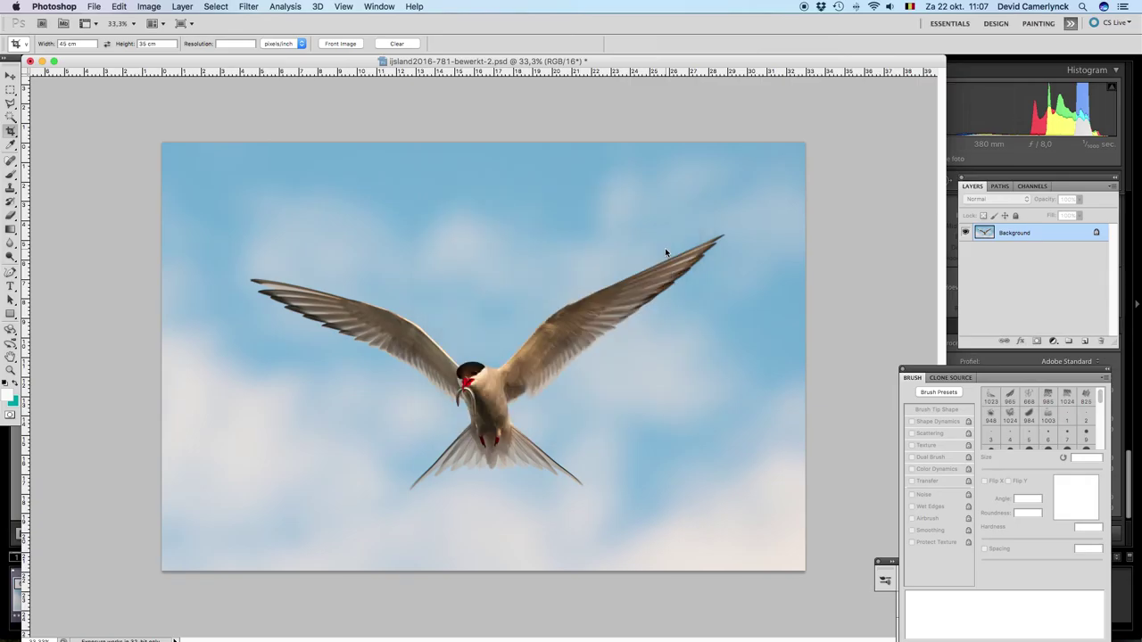
- Extend the canvas by a relative 10 cm in width and height, filled white
{"action": "left_click", "coordinate": [149, 7]}
{"action": "left_click", "coordinate": [185, 123]}
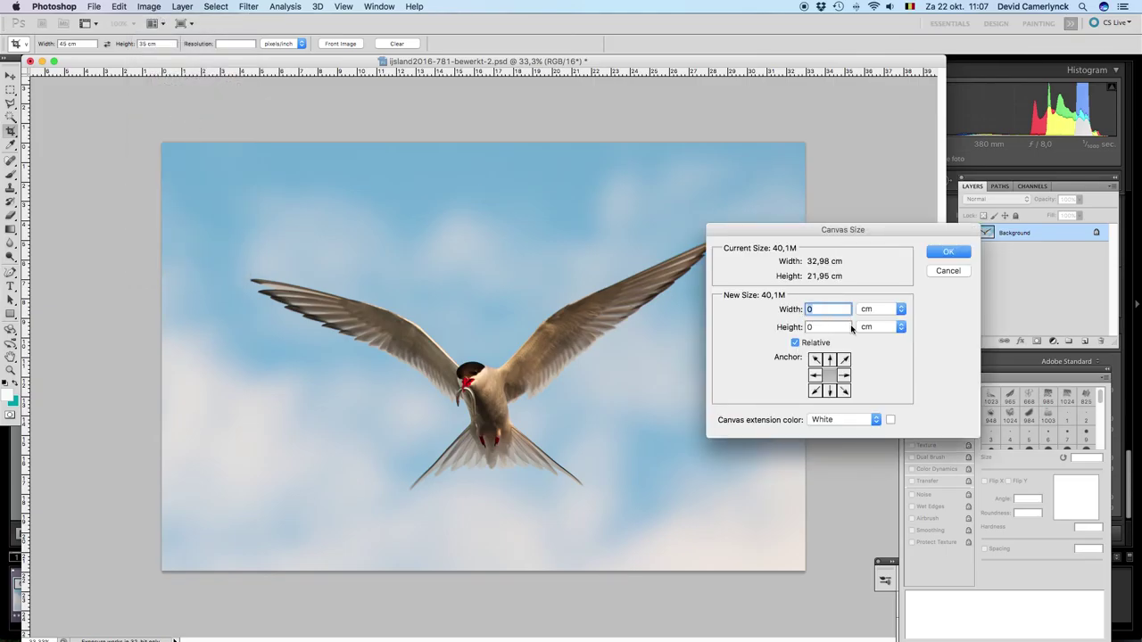
{"action": "type", "text": "10"}
{"action": "key", "text": "Tab"}
{"action": "type", "text": "10"}
{"action": "left_click", "coordinate": [948, 251]}
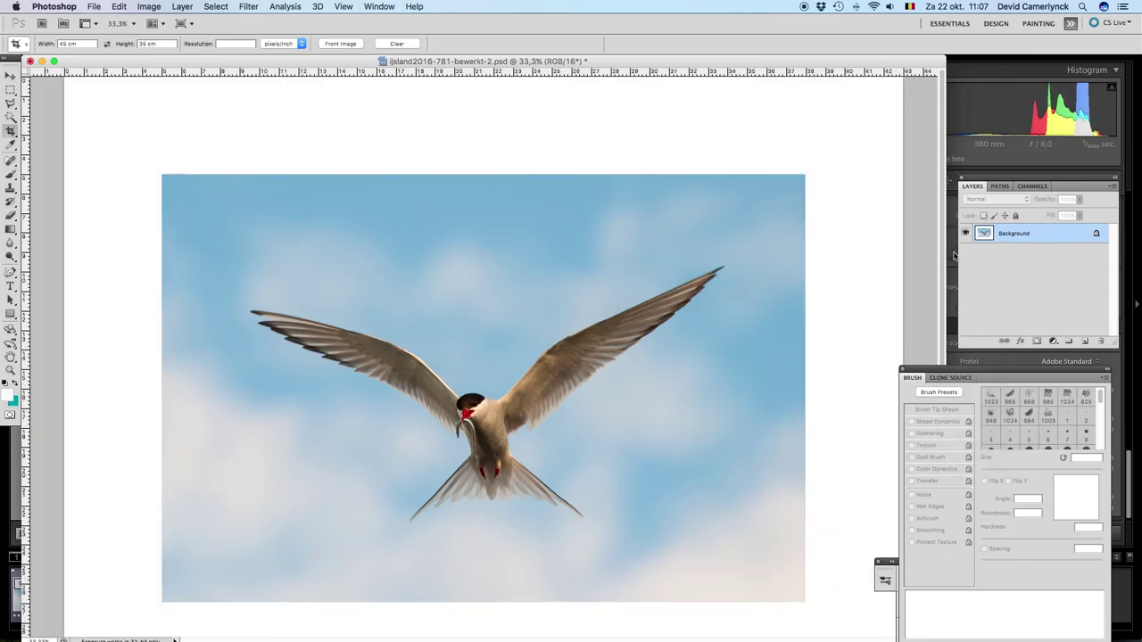
{"action": "key", "text": "super+0"}
{"action": "key", "text": "super+minus"}
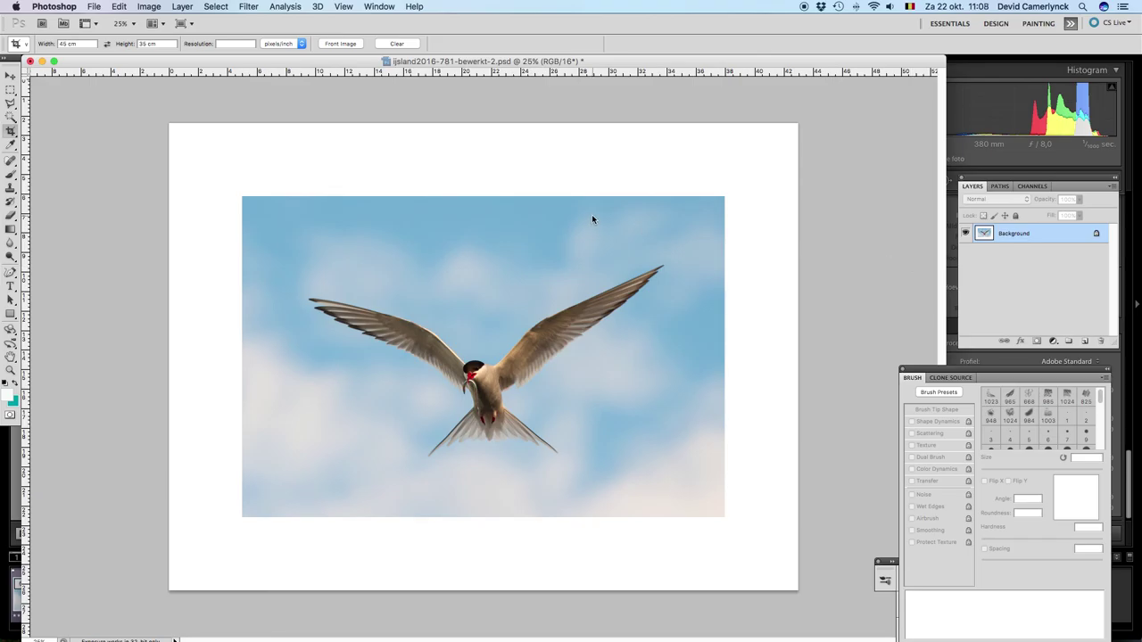
{"action": "left_click", "coordinate": [148, 7]}
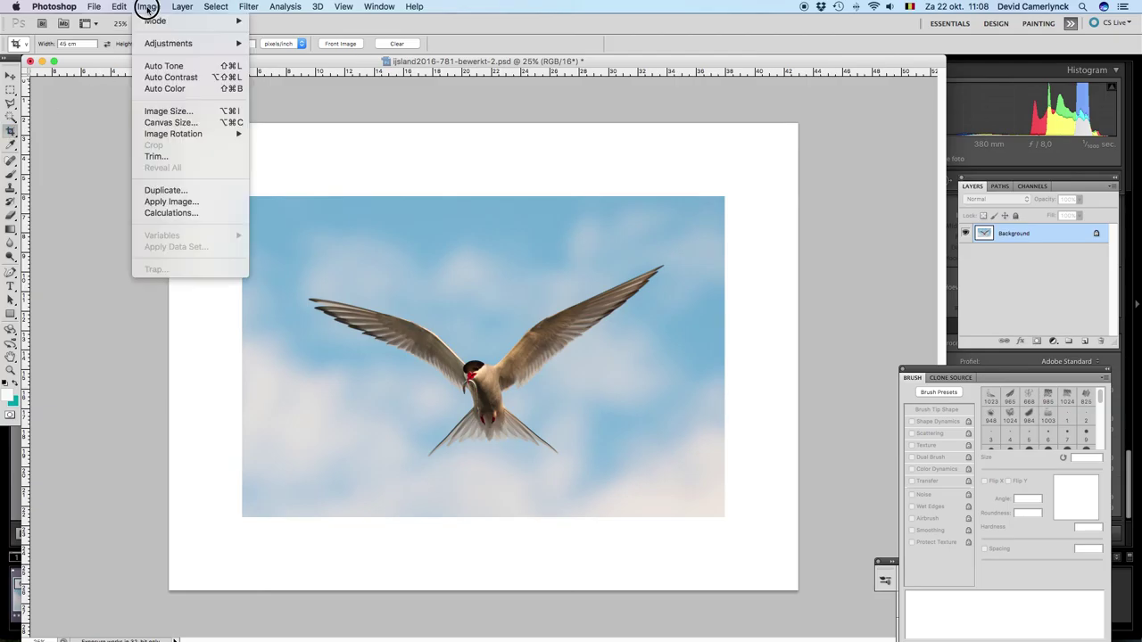